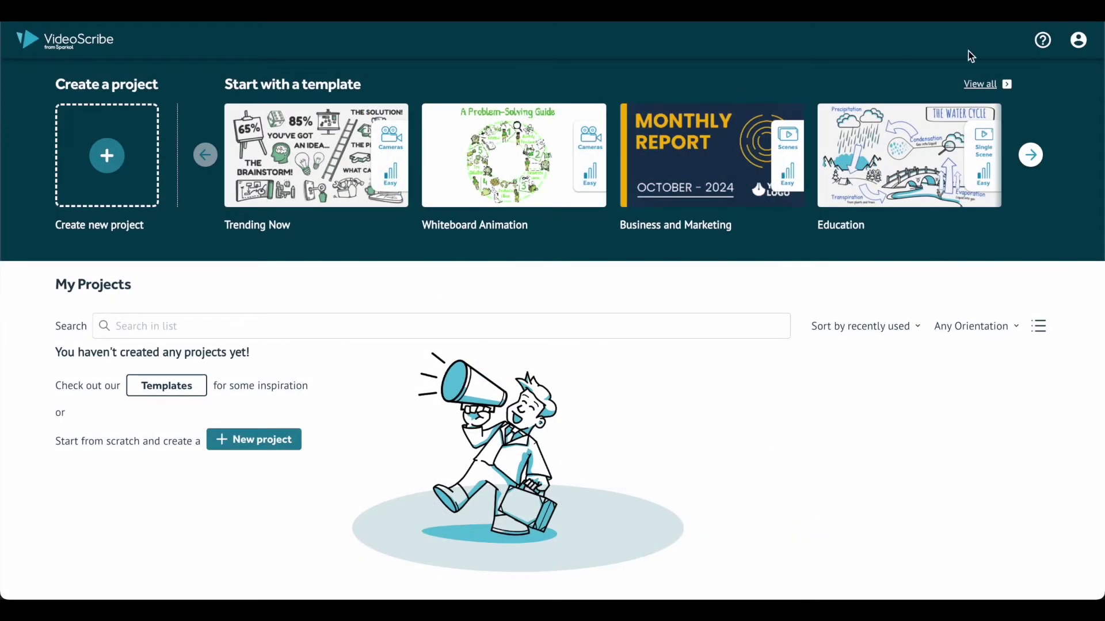
Step: Start a blank project named 'Getting Started' at the default 16:9 size
{"action": "left_click", "coordinate": [1038, 166]}
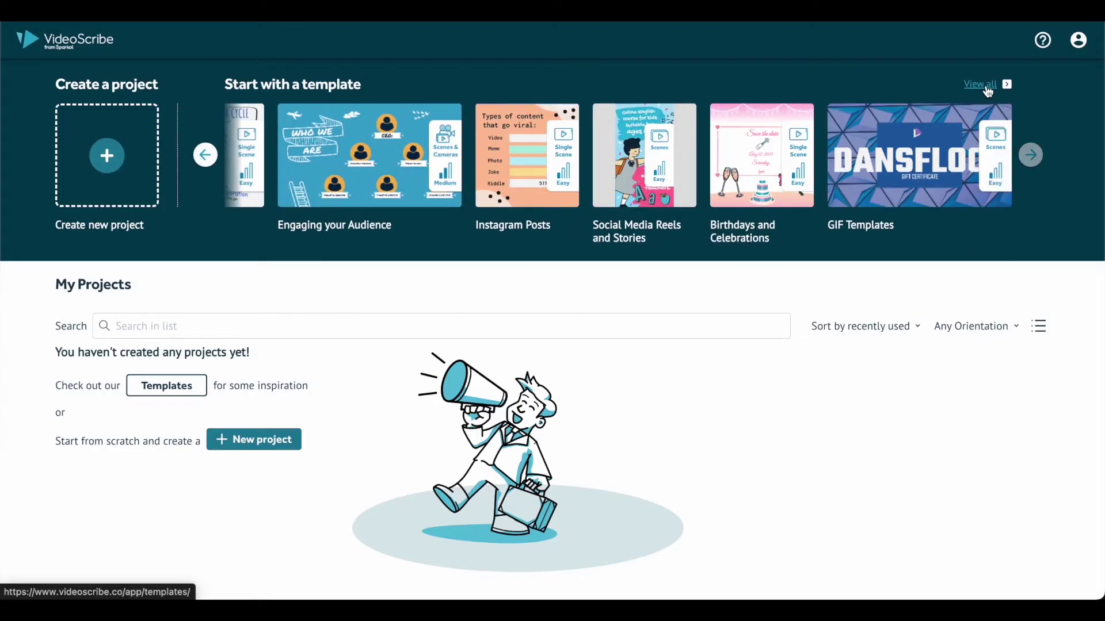
{"action": "left_click", "coordinate": [123, 161]}
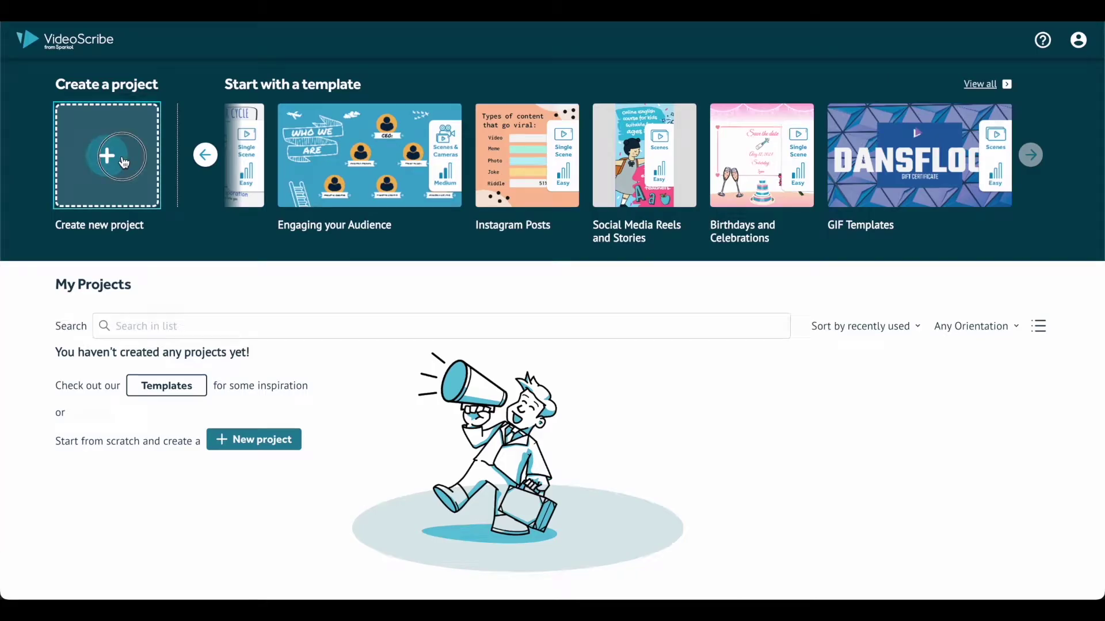
{"action": "type", "text": "Getting Started"}
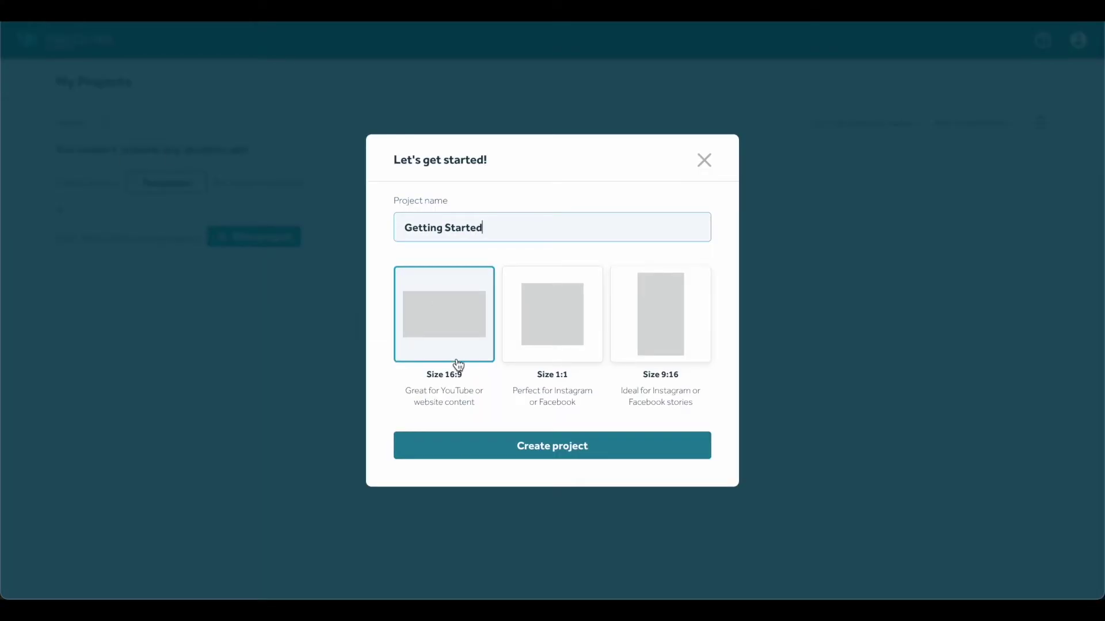
{"action": "left_click", "coordinate": [588, 446]}
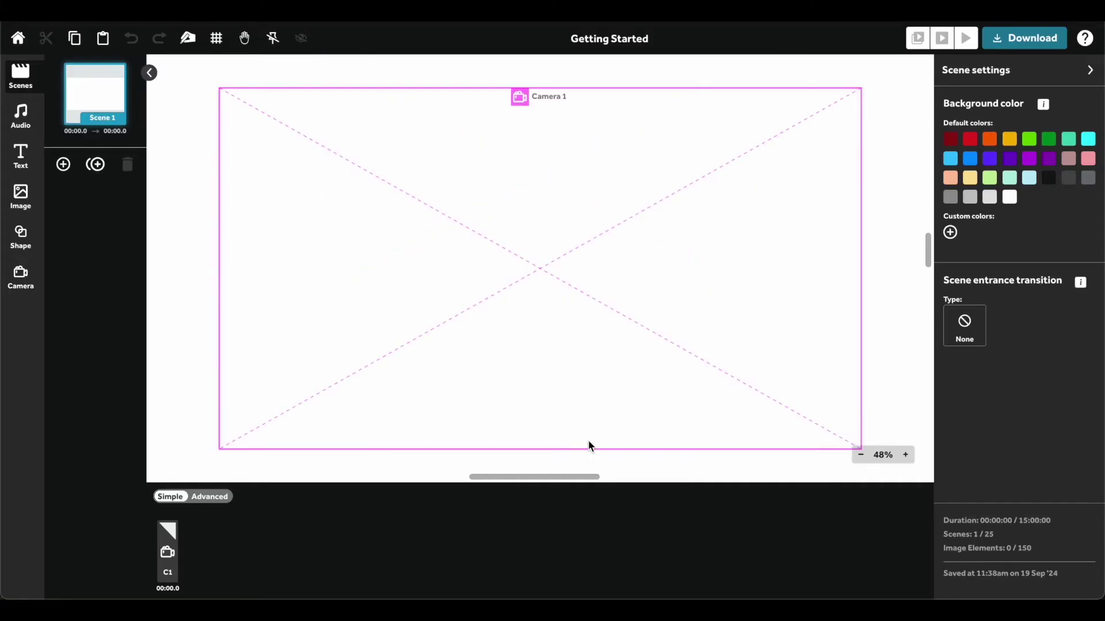
{"action": "left_click", "coordinate": [534, 235]}
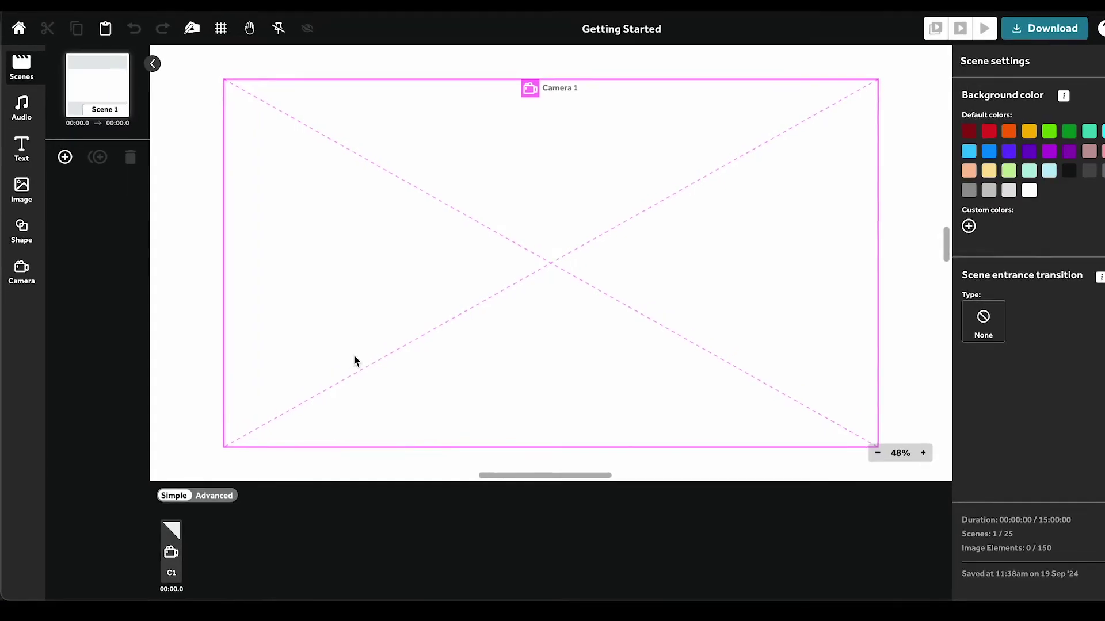
{"action": "left_click", "coordinate": [169, 570]}
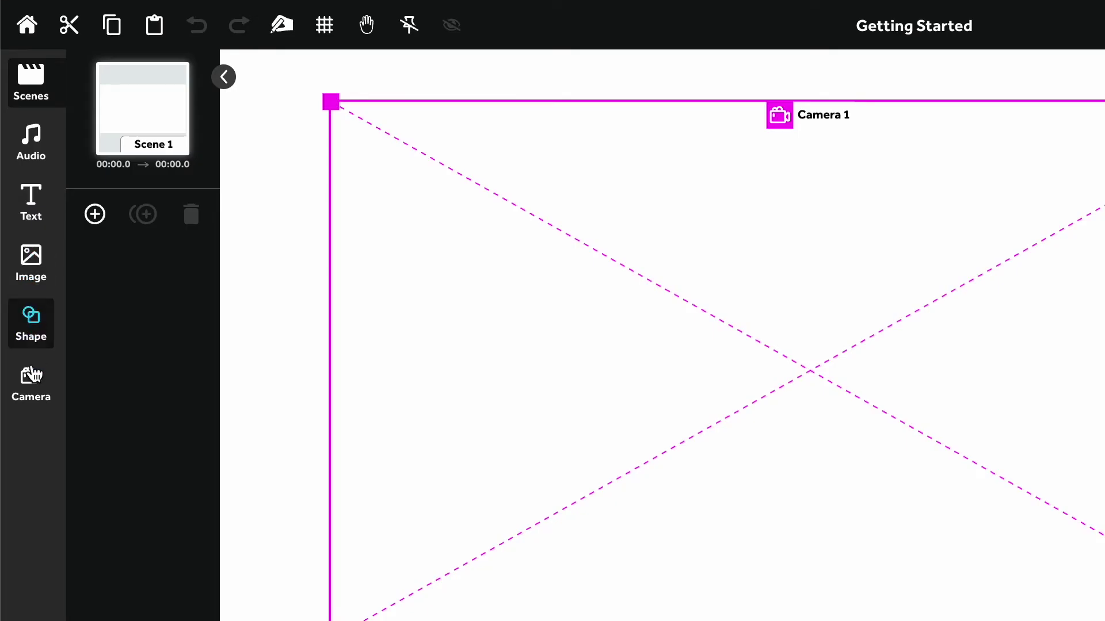
{"action": "left_click", "coordinate": [31, 156]}
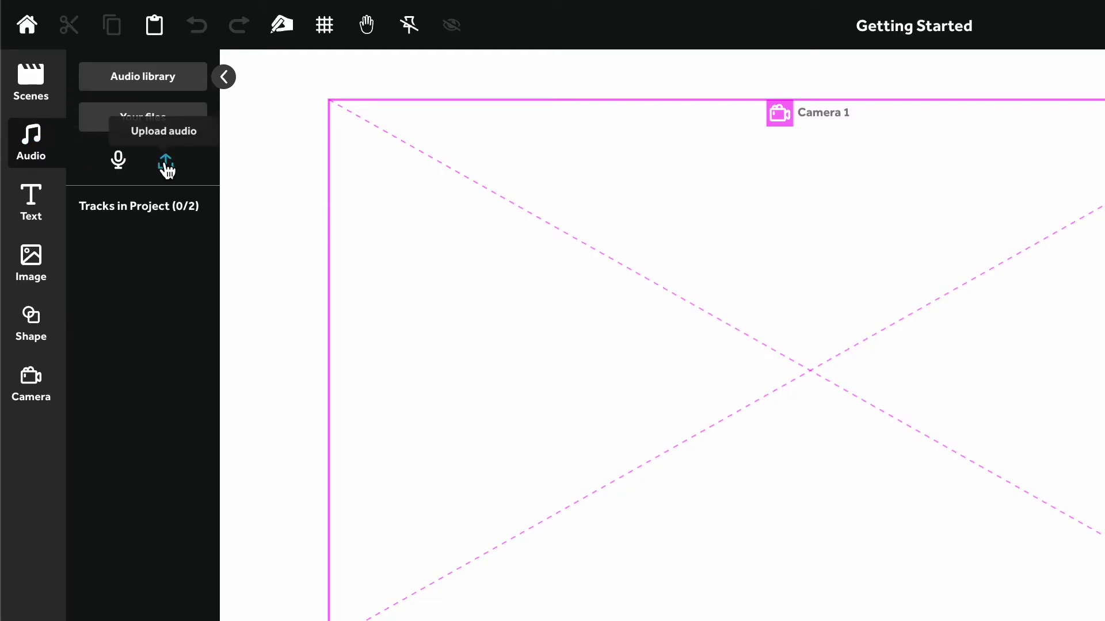
{"action": "left_click", "coordinate": [43, 92]}
Step: Open the image library and show the Business category images
{"action": "left_click", "coordinate": [48, 264]}
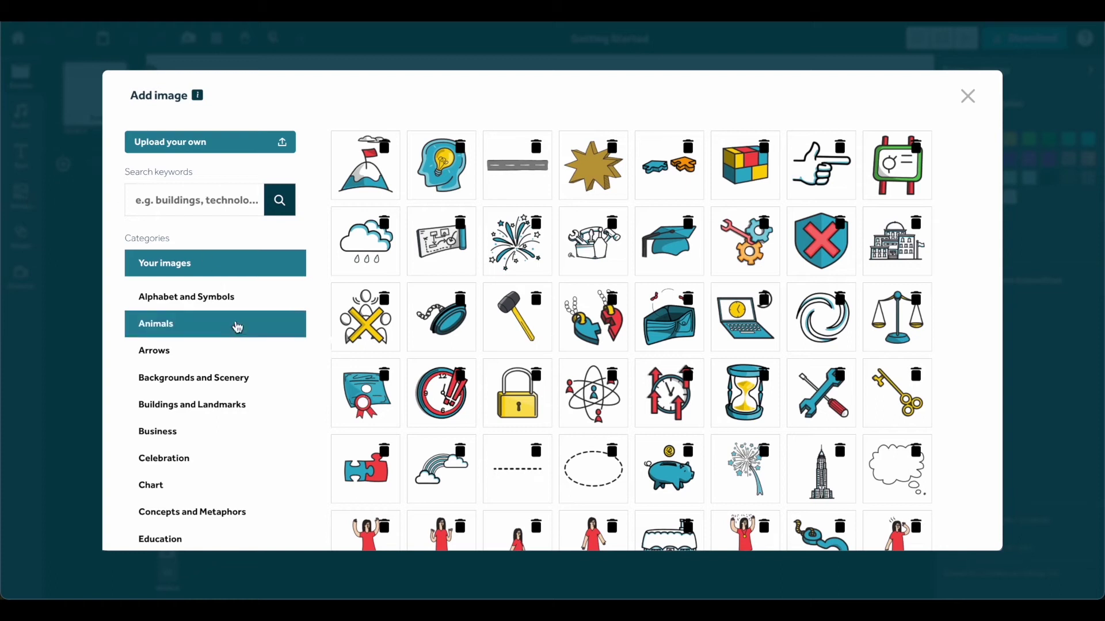
{"action": "scroll", "coordinate": [237, 323], "scroll_direction": "down", "scroll_amount": 3}
{"action": "scroll", "coordinate": [237, 323], "scroll_direction": "up", "scroll_amount": 2}
{"action": "left_click", "coordinate": [235, 349]}
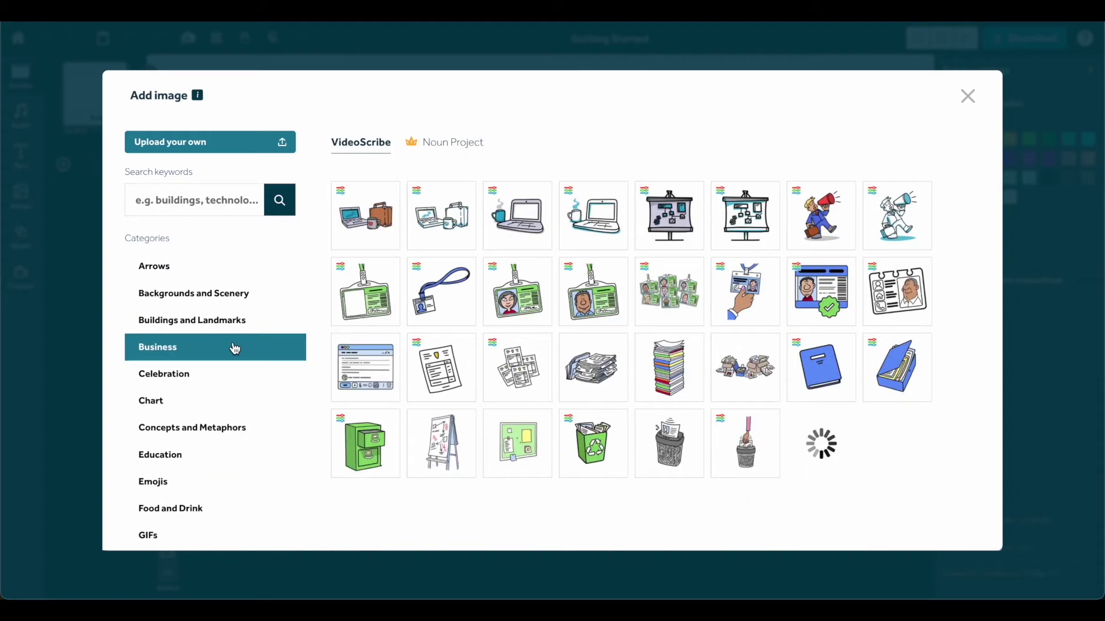
{"action": "scroll", "coordinate": [518, 352], "scroll_direction": "down", "scroll_amount": 4}
{"action": "scroll", "coordinate": [518, 357], "scroll_direction": "up", "scroll_amount": 5}
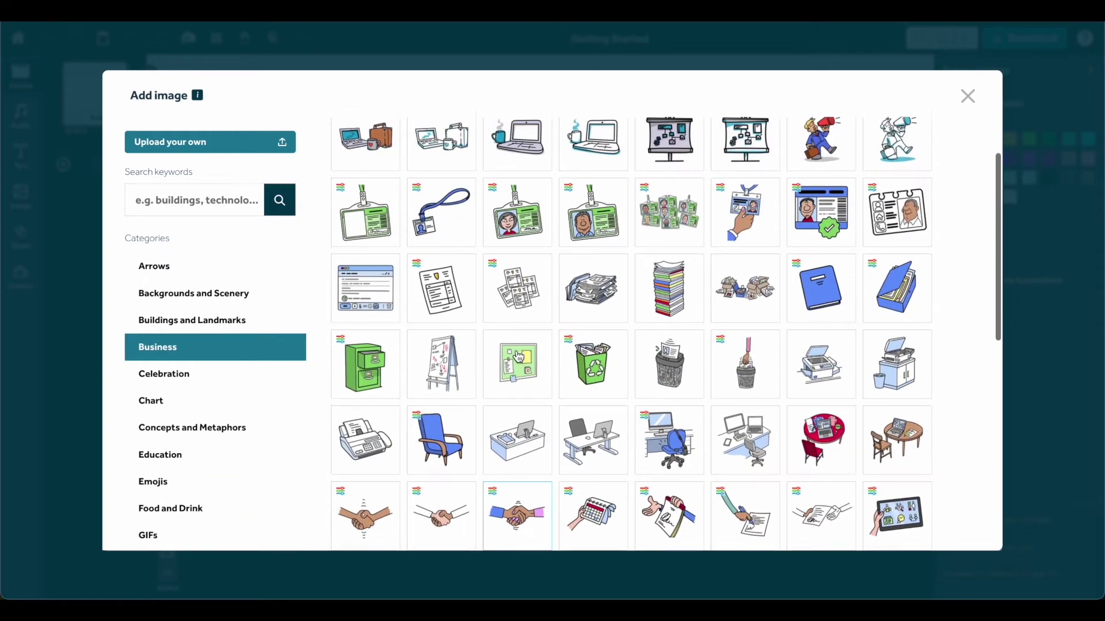
Step: Look through the Business Noun Project icons, then return to the VideoScribe illustrations
{"action": "left_click", "coordinate": [458, 146]}
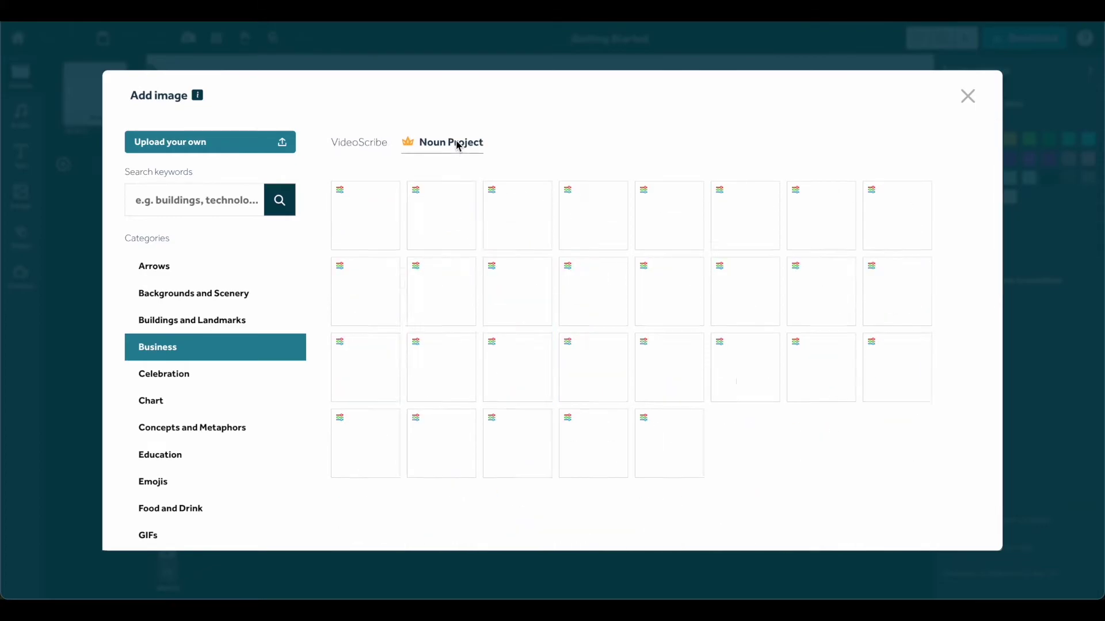
{"action": "scroll", "coordinate": [455, 333], "scroll_direction": "down", "scroll_amount": 2}
{"action": "scroll", "coordinate": [454, 332], "scroll_direction": "up", "scroll_amount": 2}
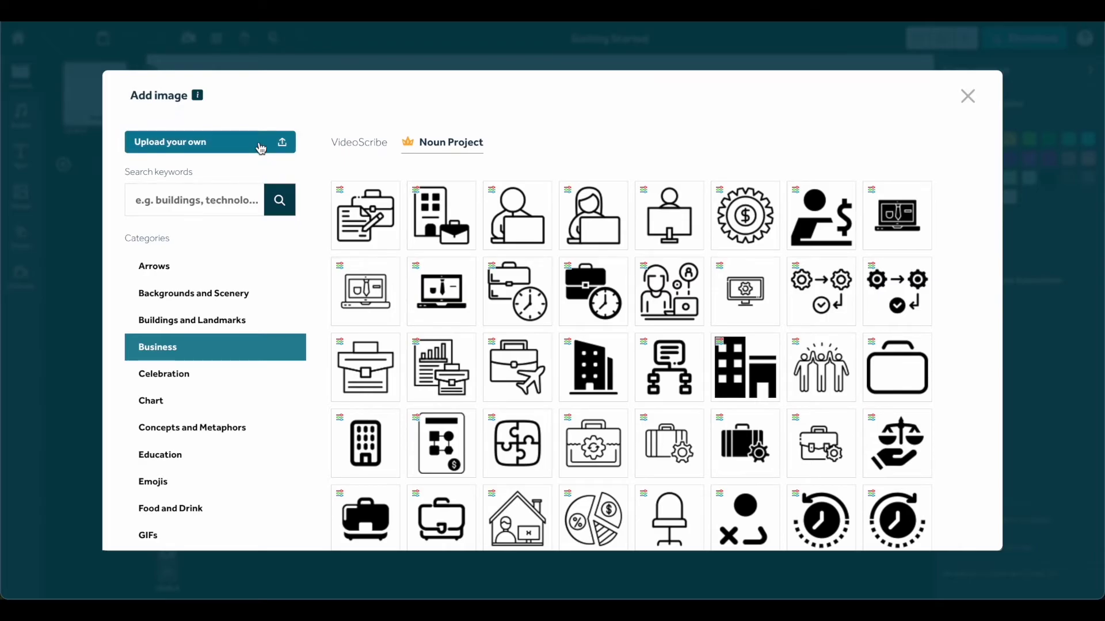
{"action": "left_click", "coordinate": [364, 149]}
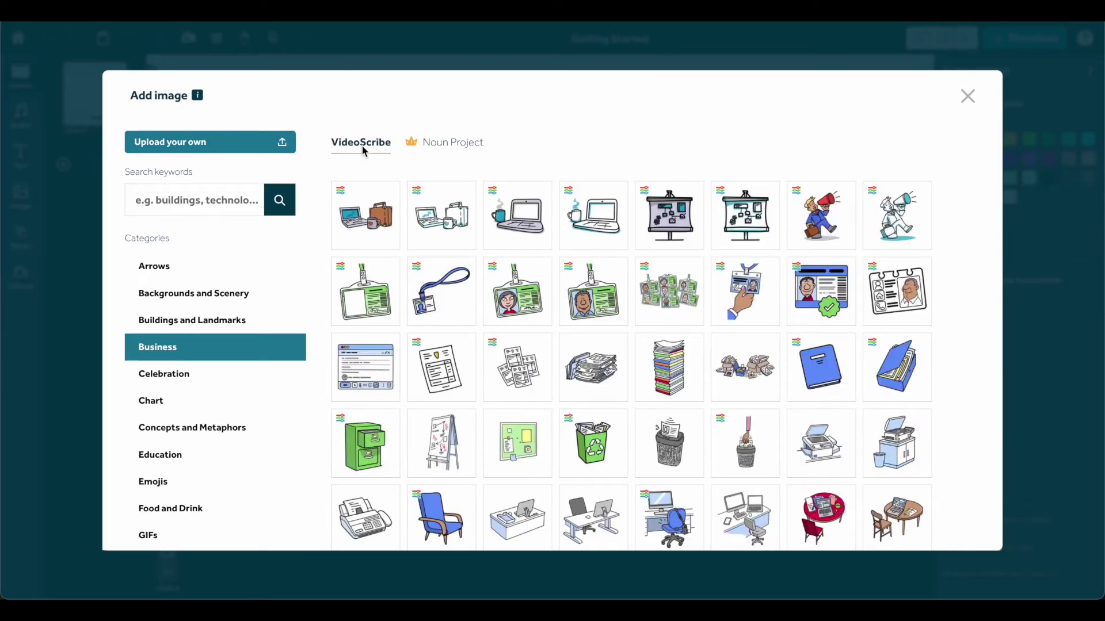
Step: Place the laptop-and-briefcase illustration, move it left, resize it and tilt it counter-clockwise
{"action": "left_click", "coordinate": [376, 226]}
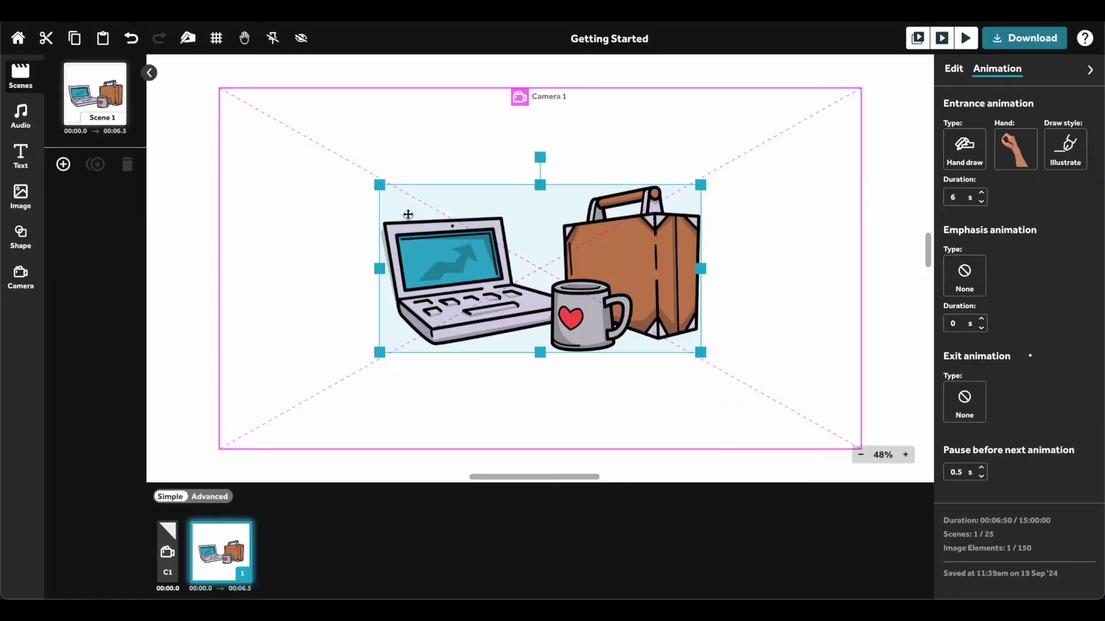
{"action": "left_click_drag", "start_coordinate": [563, 259], "coordinate": [519, 260]}
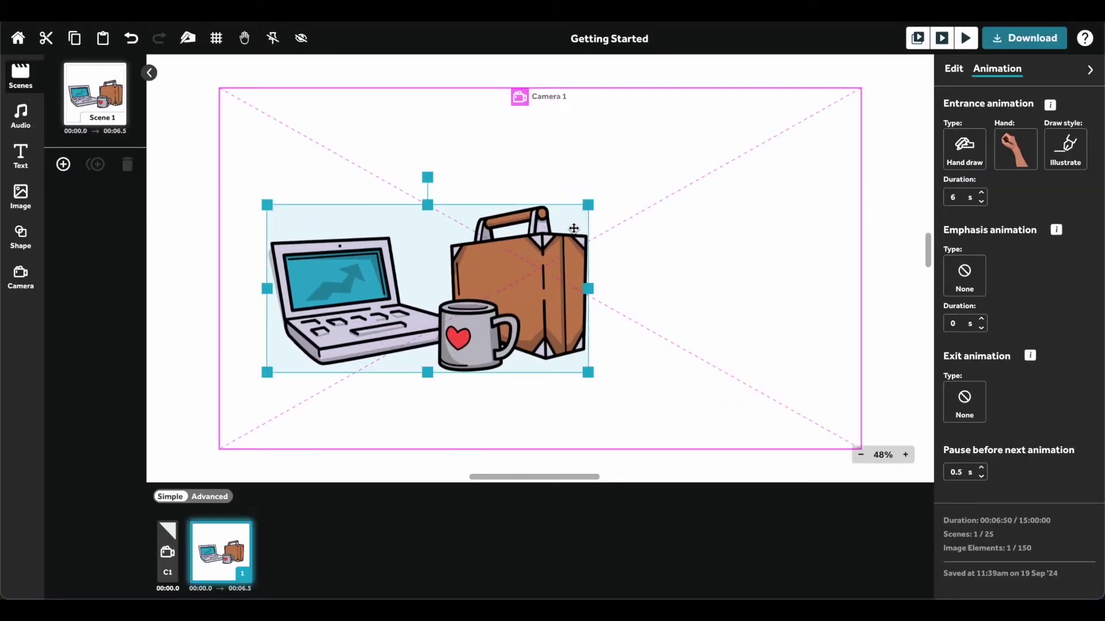
{"action": "mouse_move", "coordinate": [591, 206]}
{"action": "left_mouse_down"}
{"action": "mouse_move", "coordinate": [510, 248]}
{"action": "mouse_move", "coordinate": [573, 206]}
{"action": "left_mouse_up"}
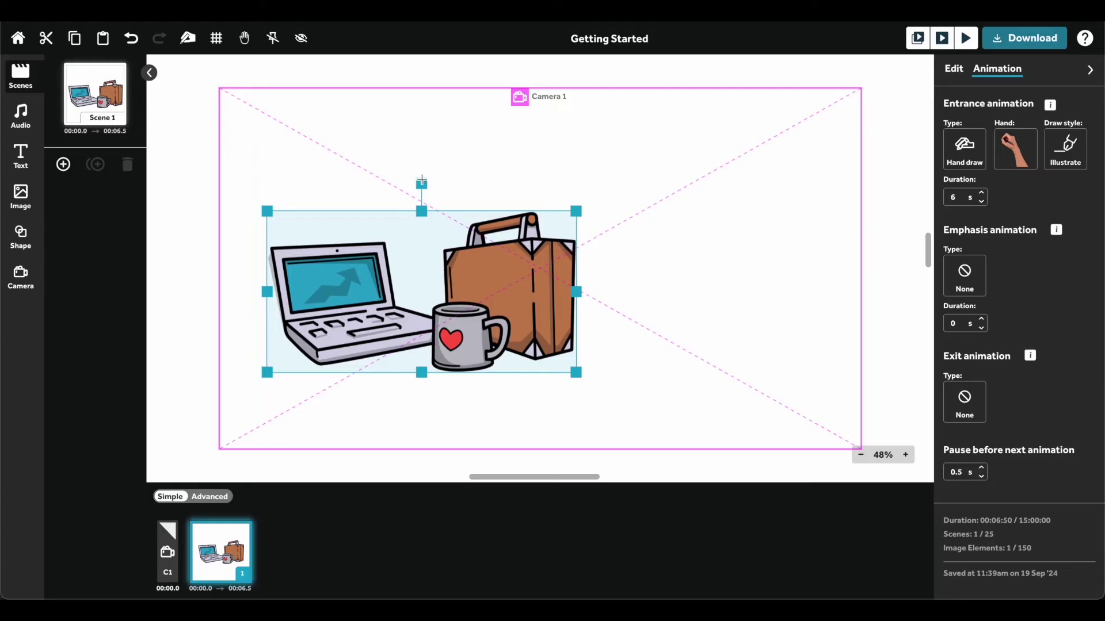
{"action": "left_click_drag", "start_coordinate": [421, 181], "coordinate": [401, 179]}
{"action": "left_click_drag", "start_coordinate": [469, 292], "coordinate": [445, 267]}
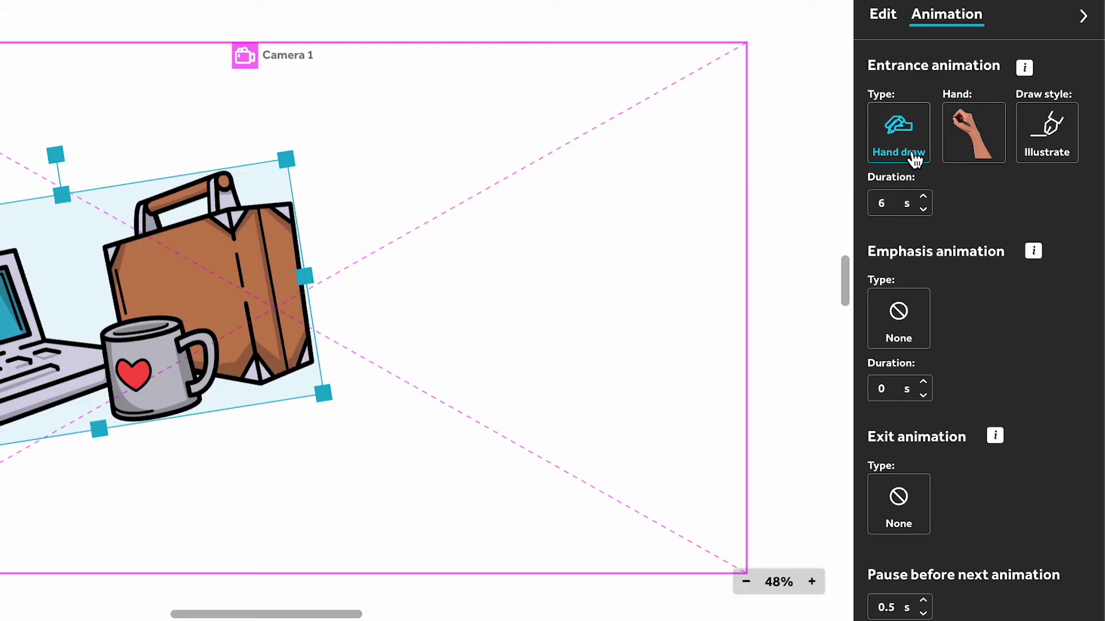
Step: Cut the illustration's entrance duration to 3 seconds and make its laptop-screen fill grey
{"action": "left_click", "coordinate": [922, 158]}
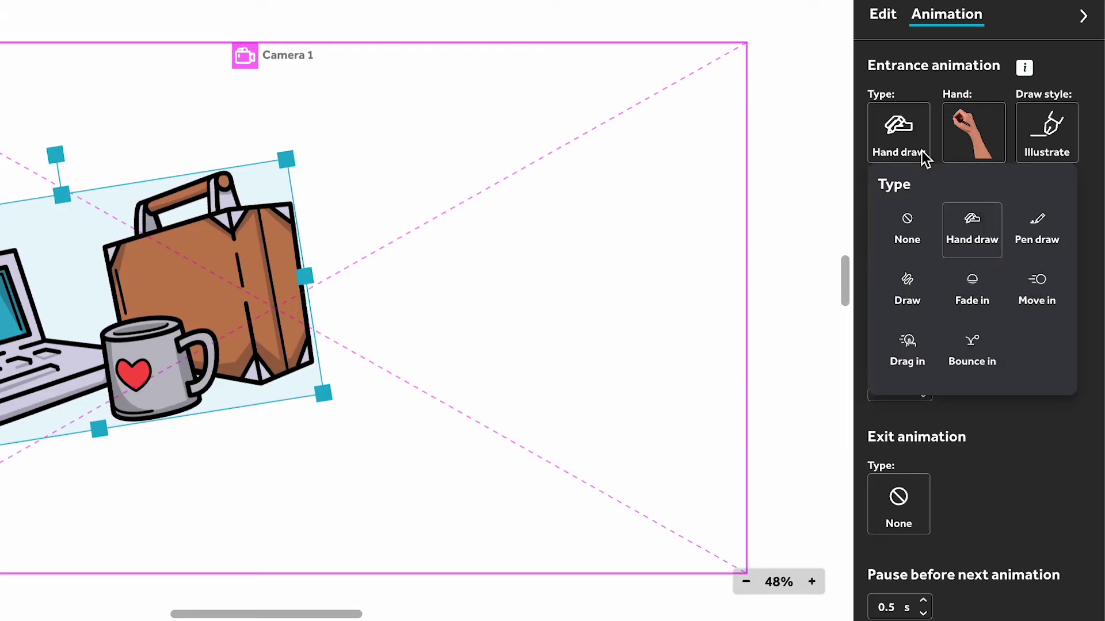
{"action": "left_click", "coordinate": [920, 151]}
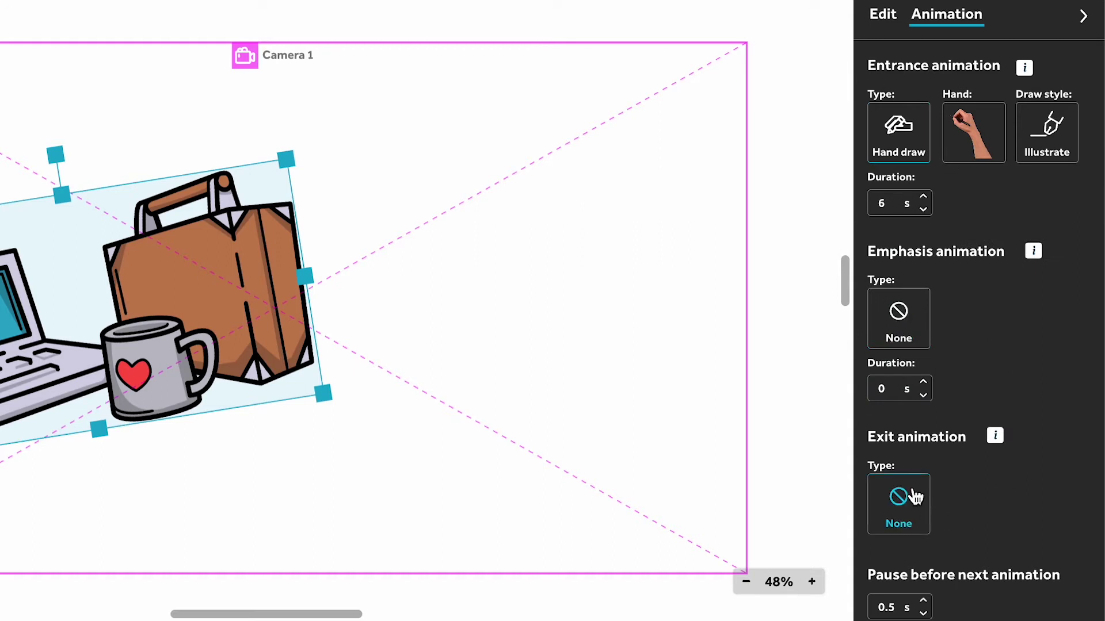
{"action": "left_click", "coordinate": [924, 211]}
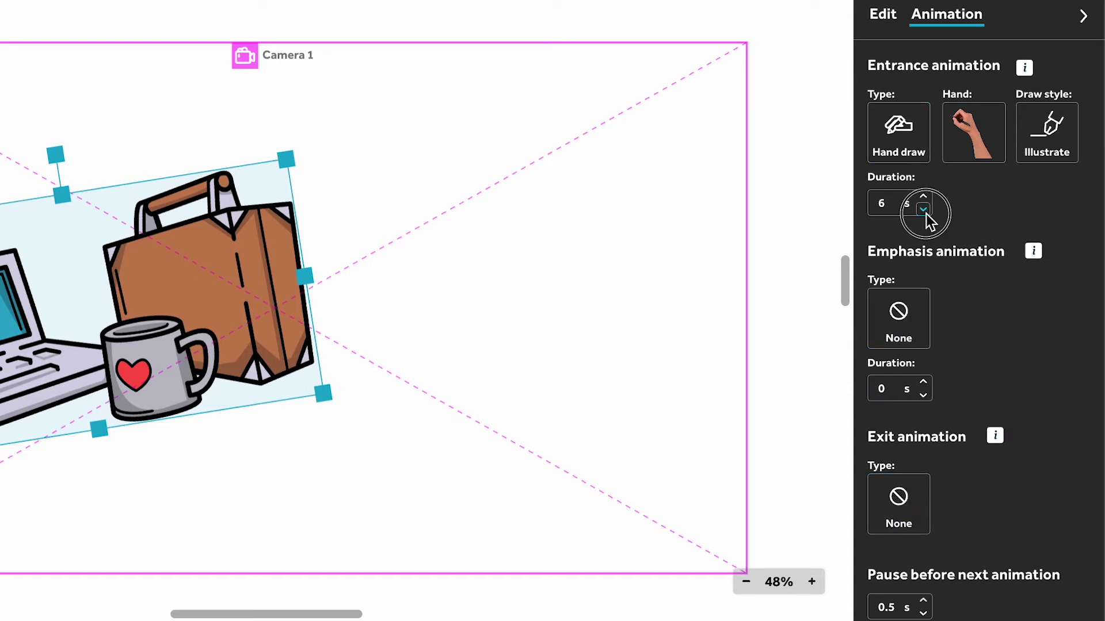
{"action": "left_click", "coordinate": [924, 210]}
{"action": "left_click", "coordinate": [924, 211]}
{"action": "left_click", "coordinate": [882, 16]}
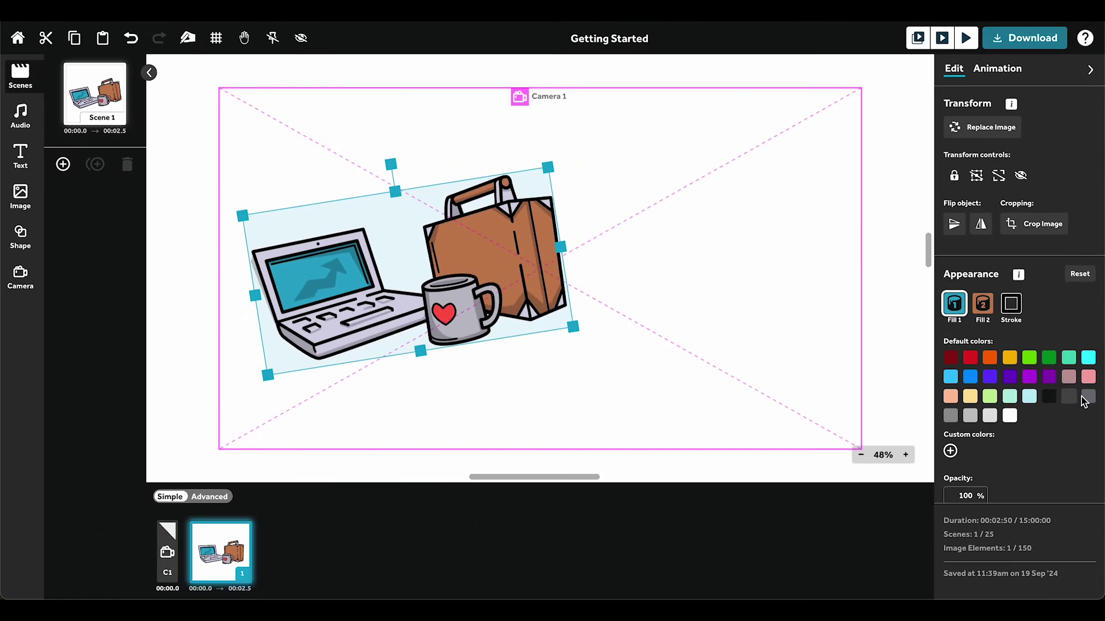
{"action": "left_click", "coordinate": [1088, 398]}
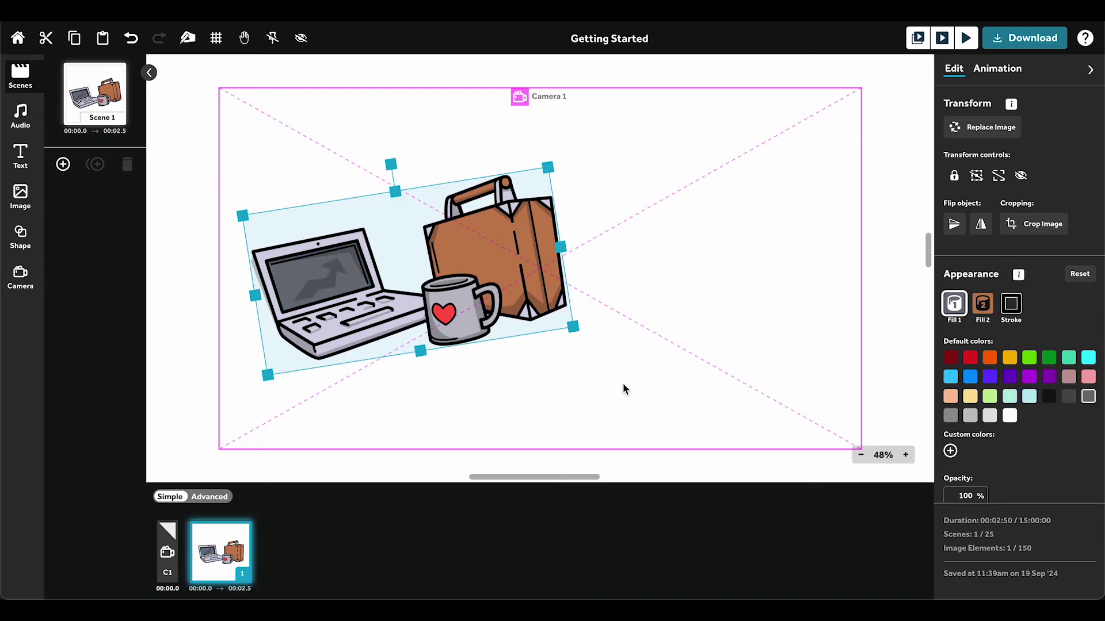
Step: Add a 'Getting Started' text element and move it right of the briefcase
{"action": "left_click", "coordinate": [20, 156]}
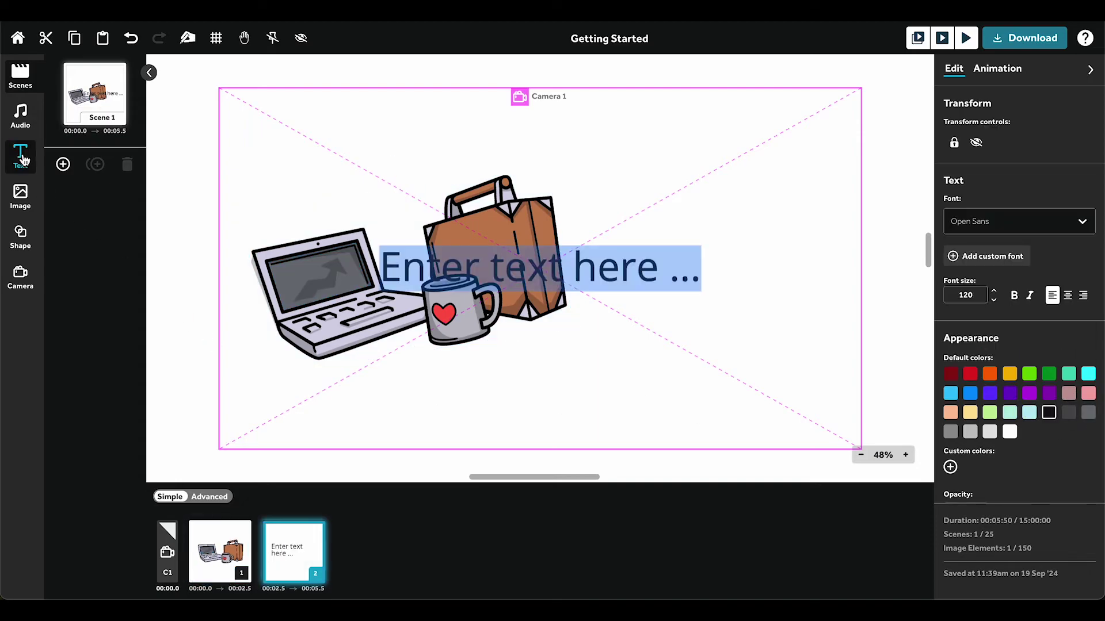
{"action": "type", "text": "Getting Started"}
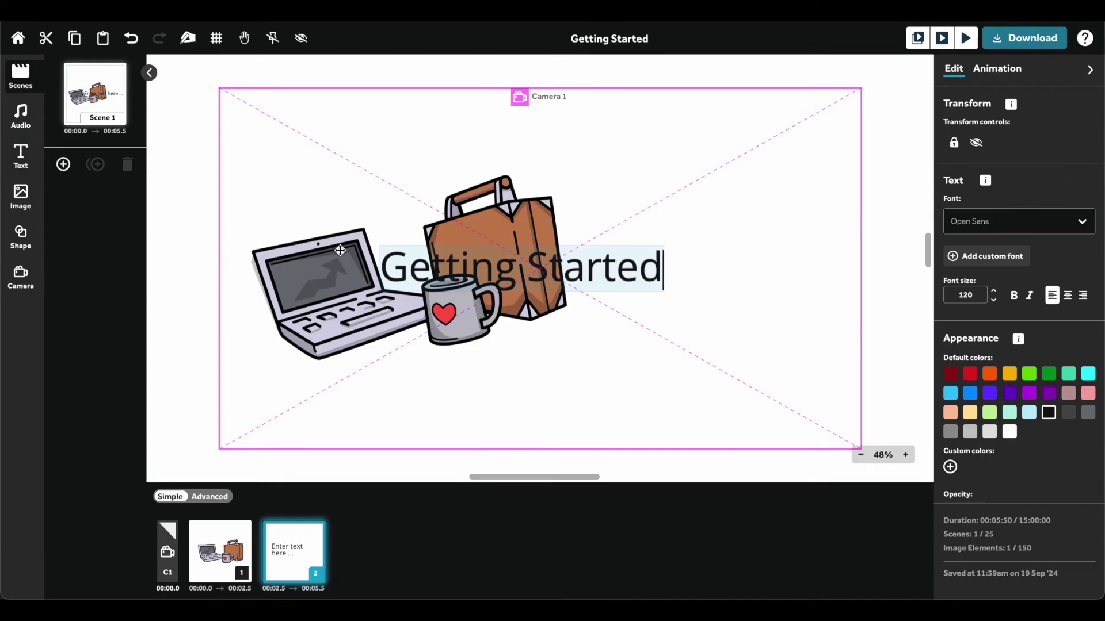
{"action": "left_click", "coordinate": [397, 267]}
{"action": "left_click", "coordinate": [638, 208]}
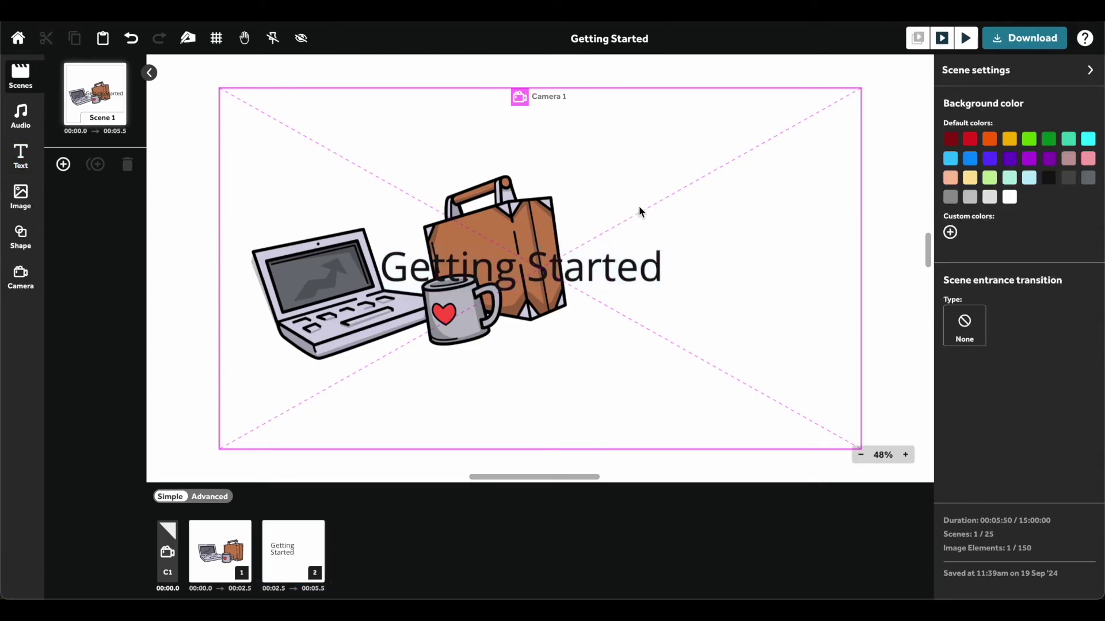
{"action": "left_click", "coordinate": [570, 257]}
{"action": "left_click_drag", "start_coordinate": [569, 257], "coordinate": [736, 257]}
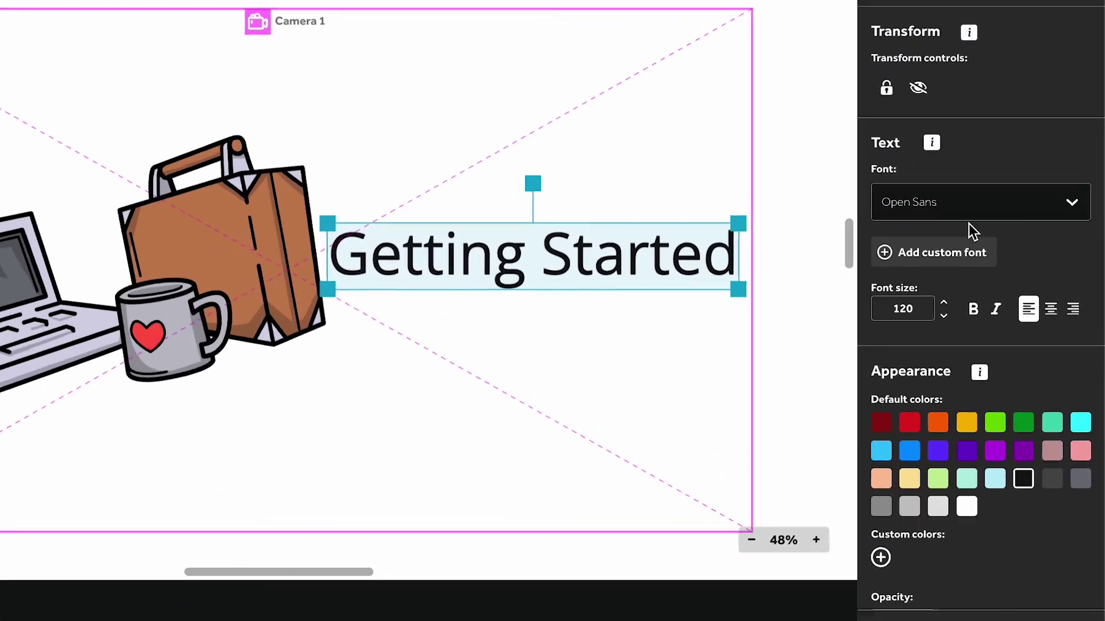
Step: Set the title's font to Pacifico and its colour to dark grey #4C4C4C
{"action": "left_click", "coordinate": [1029, 222]}
{"action": "scroll", "coordinate": [953, 410], "scroll_direction": "down", "scroll_amount": 3}
{"action": "left_click", "coordinate": [951, 409]}
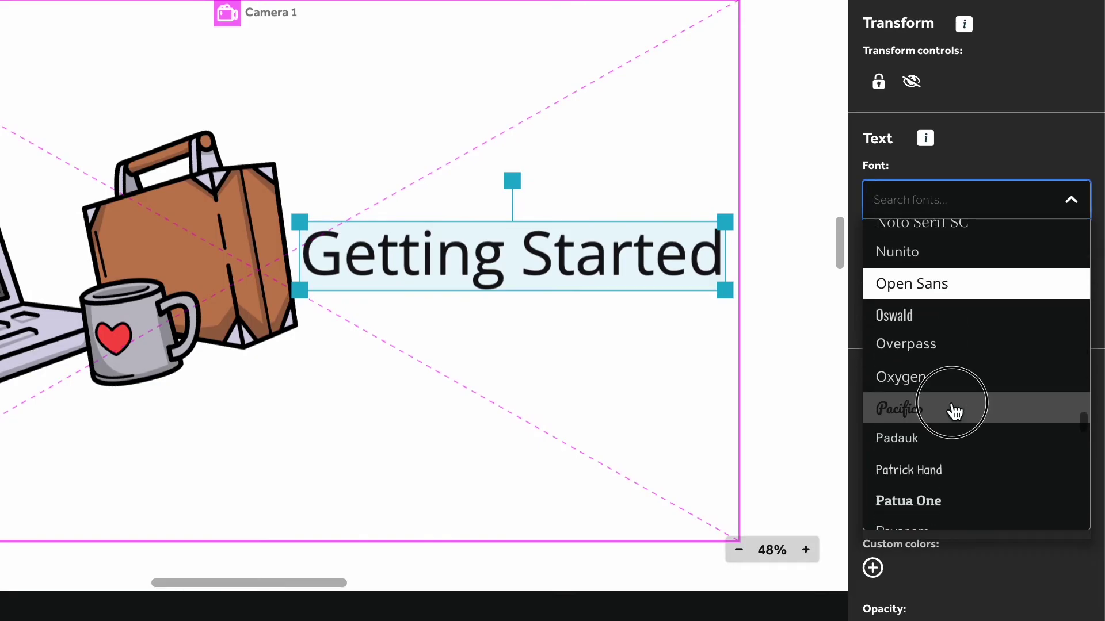
{"action": "left_click", "coordinate": [1047, 487]}
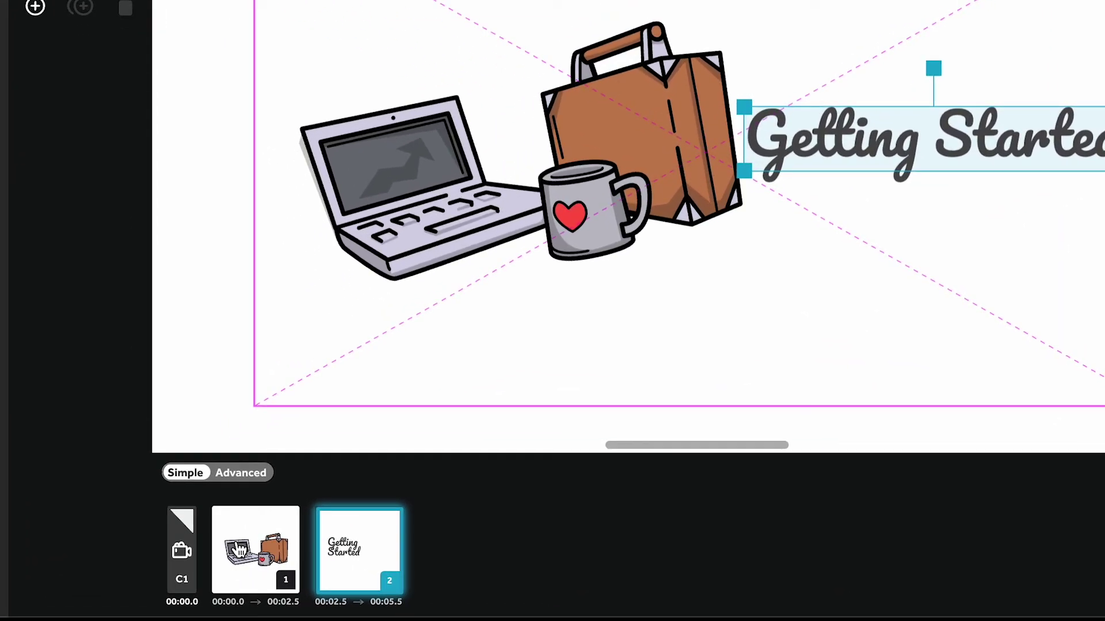
{"action": "left_click", "coordinate": [227, 551]}
{"action": "left_click", "coordinate": [382, 561]}
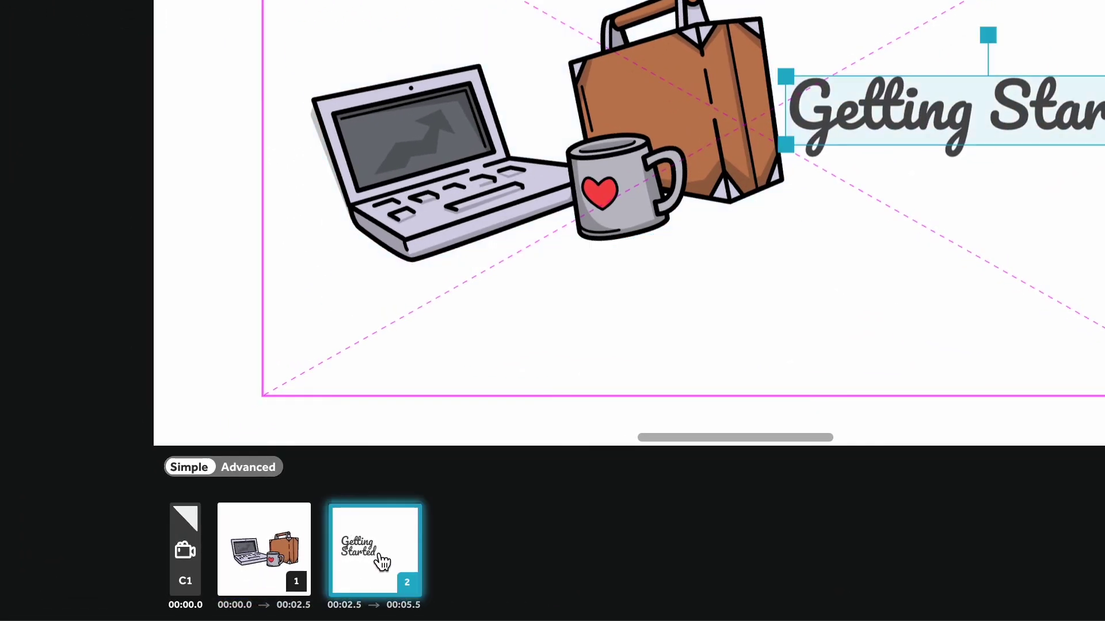
{"action": "mouse_move", "coordinate": [382, 561]}
{"action": "left_mouse_down"}
{"action": "mouse_move", "coordinate": [250, 552]}
{"action": "mouse_move", "coordinate": [397, 558]}
{"action": "left_mouse_up"}
Step: Switch the timeline to Advanced, add an empty Scene 2, then reselect Scene 1
{"action": "left_click", "coordinate": [260, 471]}
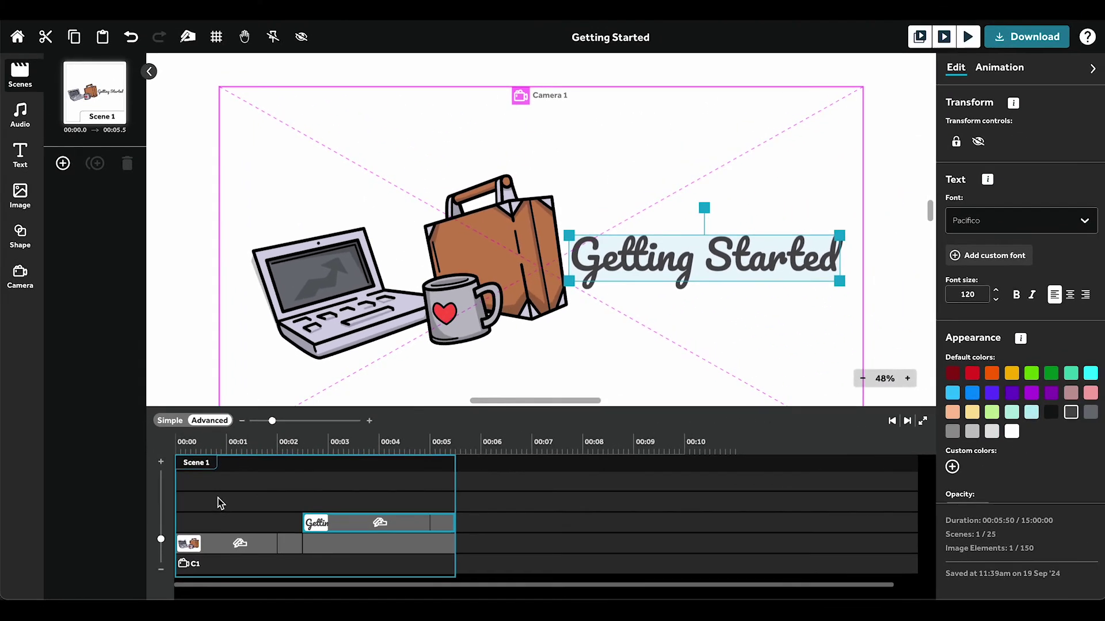
{"action": "left_click", "coordinate": [64, 165]}
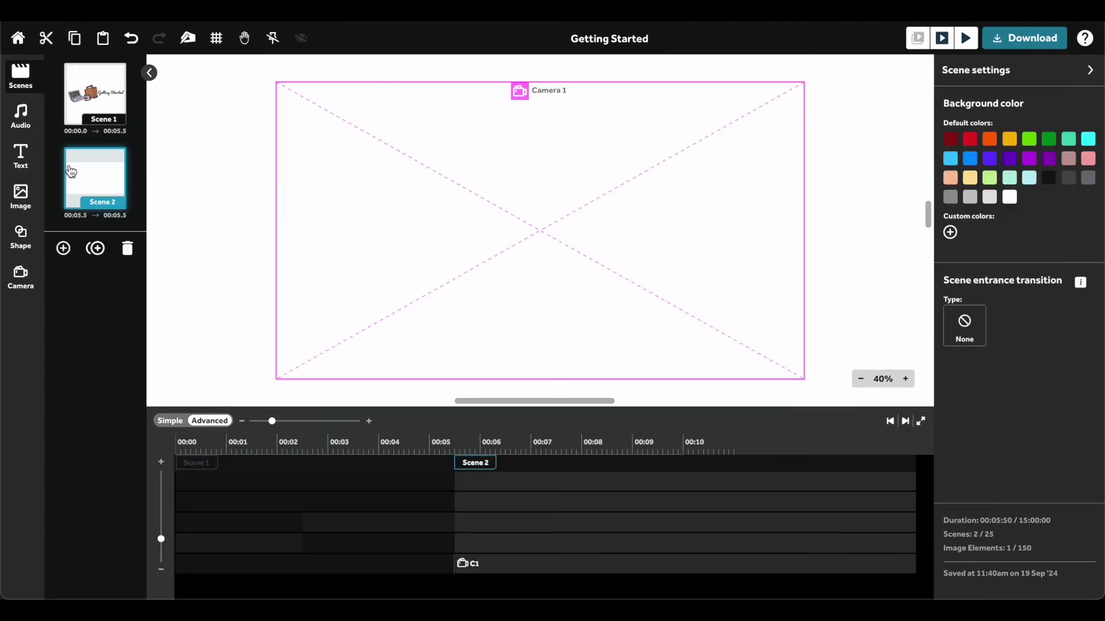
{"action": "left_click", "coordinate": [101, 108]}
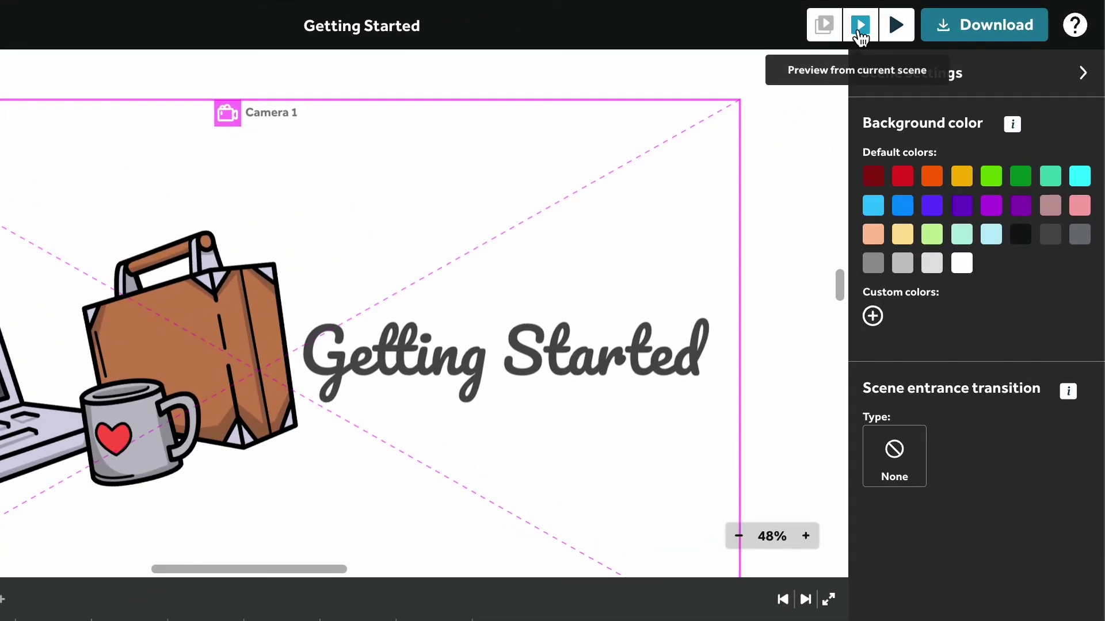
{"action": "left_click", "coordinate": [896, 24]}
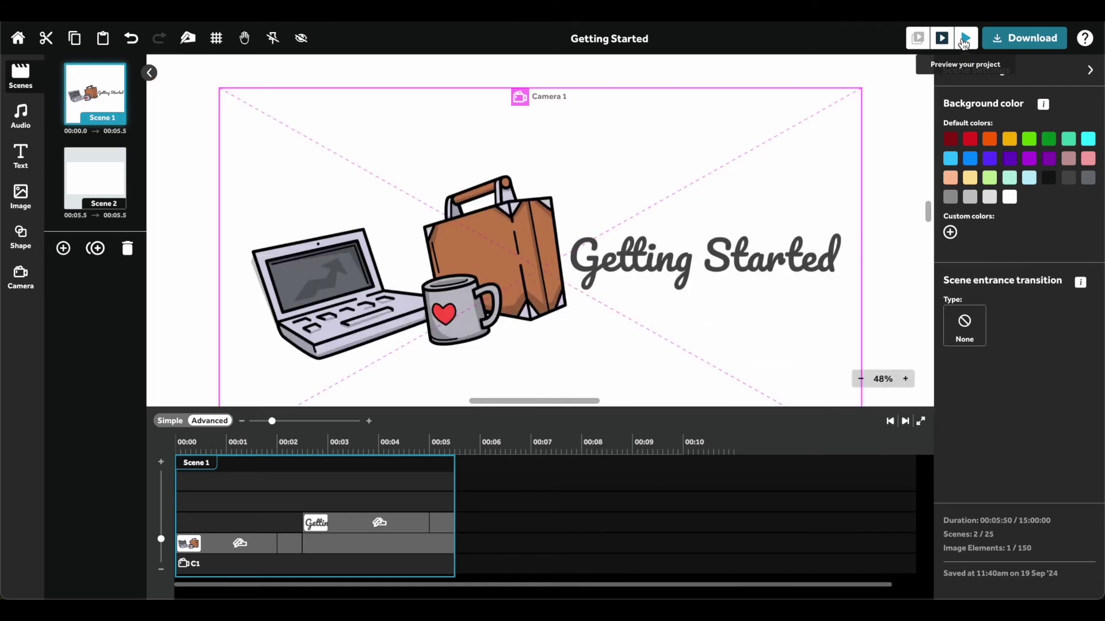
Step: Start an MP4 video download of the project and hide the rendering window
{"action": "left_click", "coordinate": [1027, 39]}
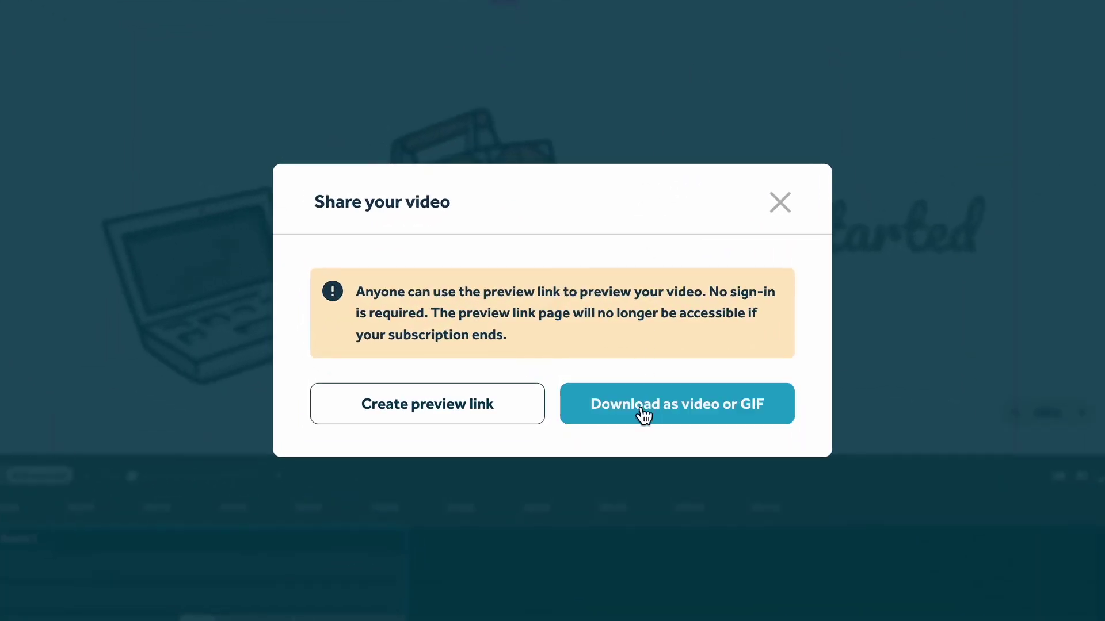
{"action": "left_click", "coordinate": [645, 412]}
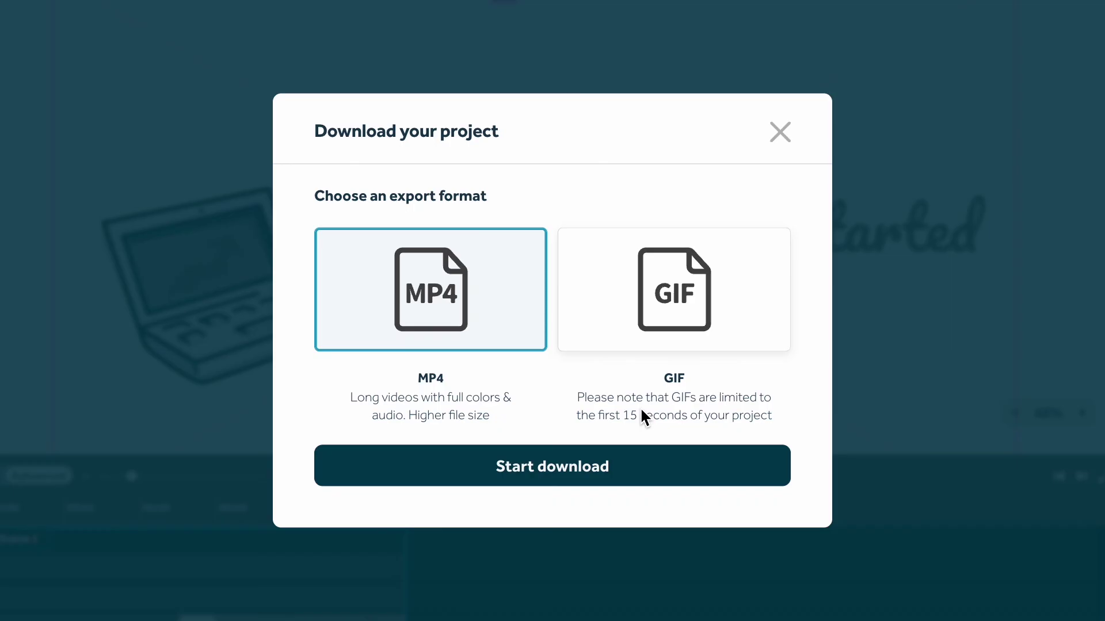
{"action": "left_click", "coordinate": [678, 292]}
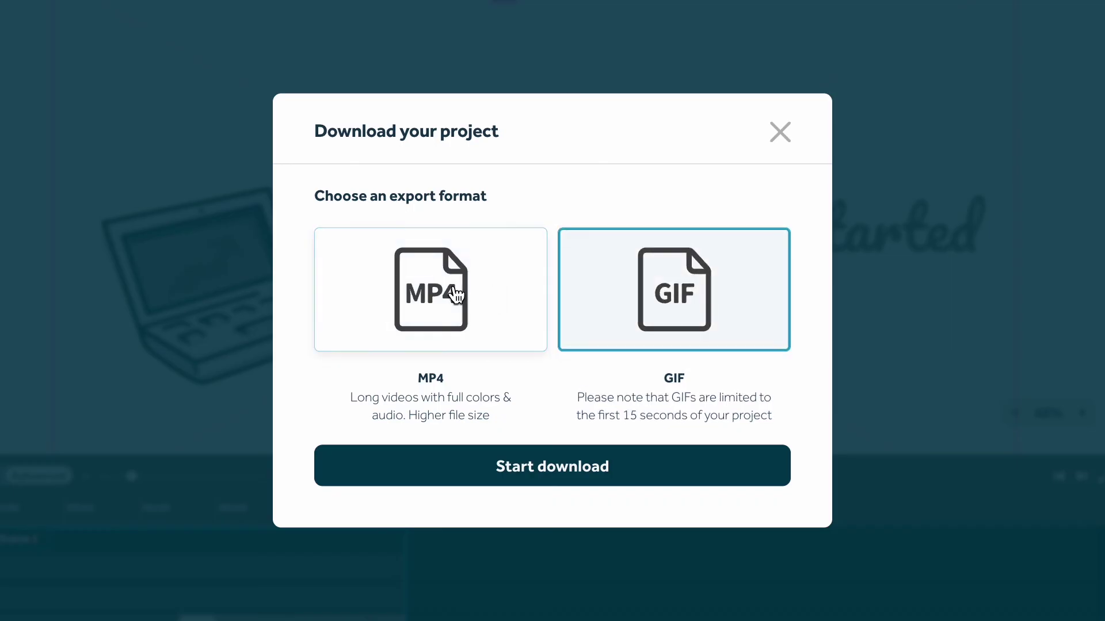
{"action": "left_click", "coordinate": [455, 295]}
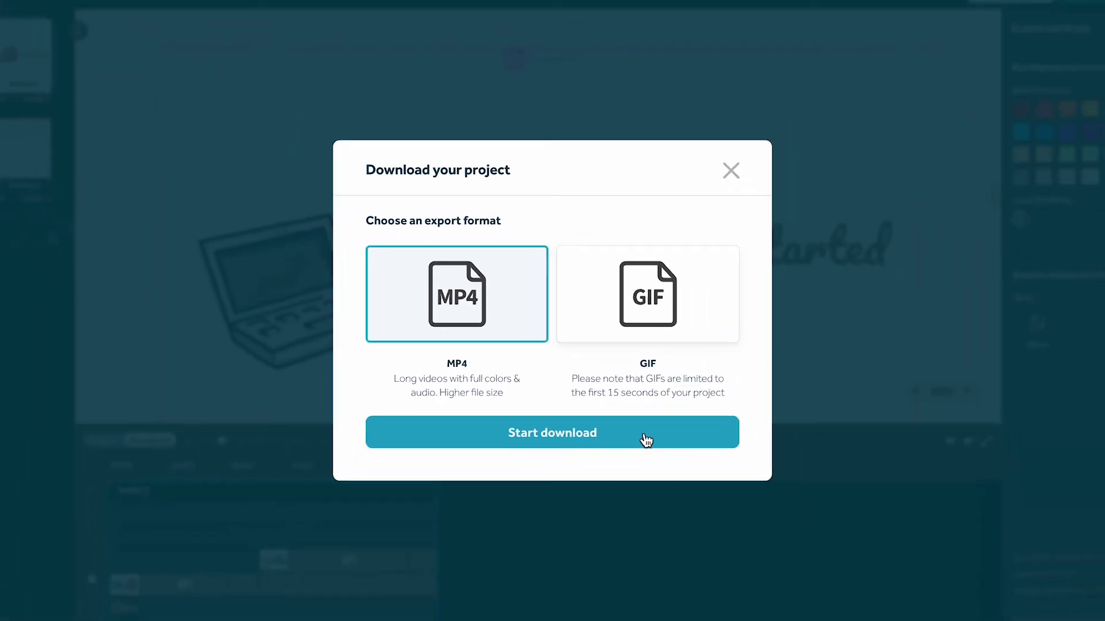
{"action": "left_click", "coordinate": [670, 473]}
{"action": "left_click", "coordinate": [666, 370]}
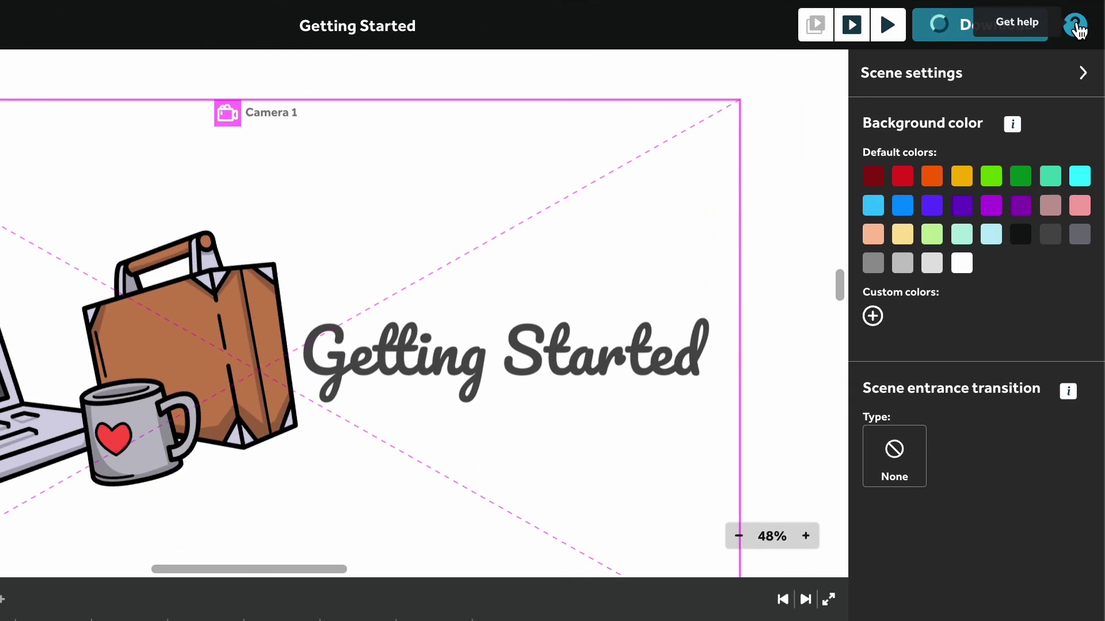
Step: Open the Help Center from the ? icon at the top right
{"action": "left_click", "coordinate": [1075, 25]}
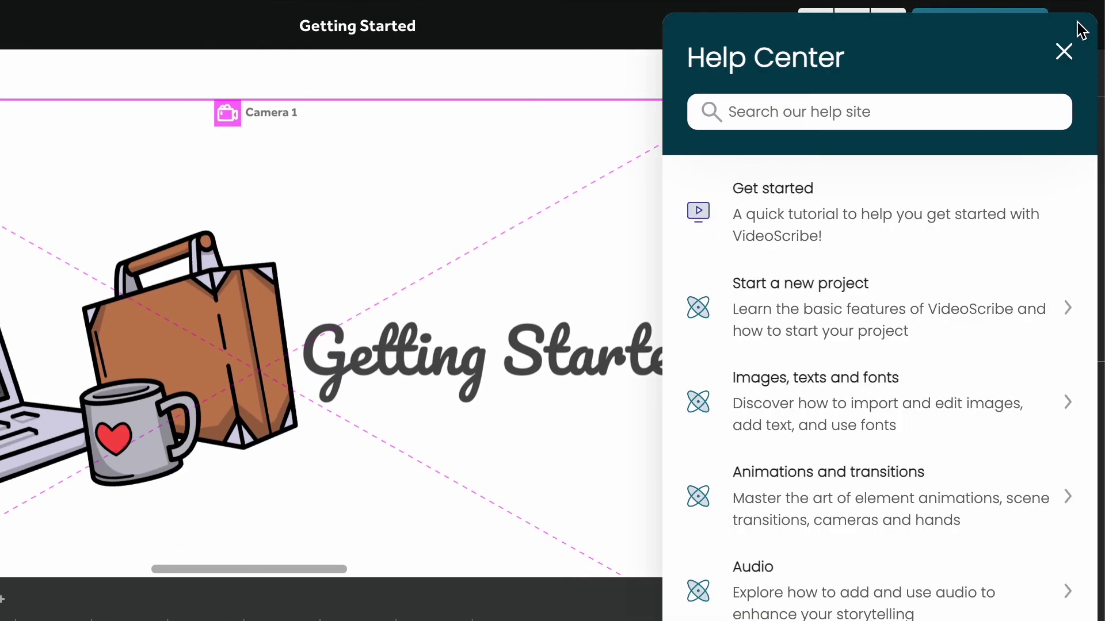